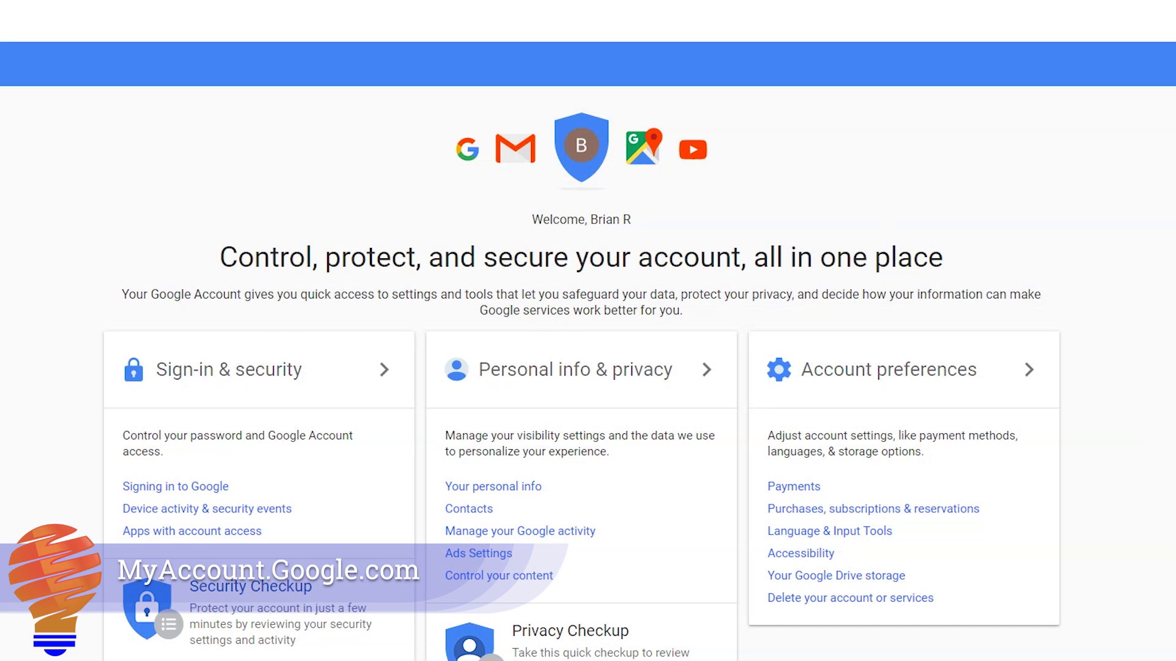
Step: Go to Google Account's Activity controls page and find the Voice & Audio Activity card
left_click(504, 533)
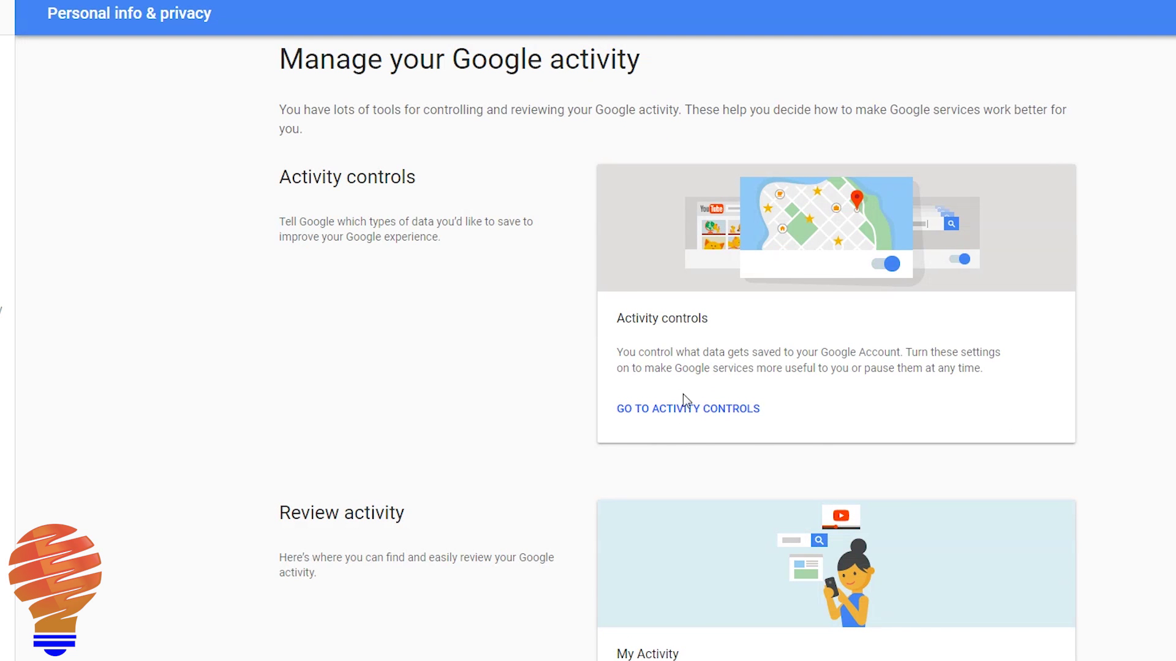
scroll(693, 391, "down", 2)
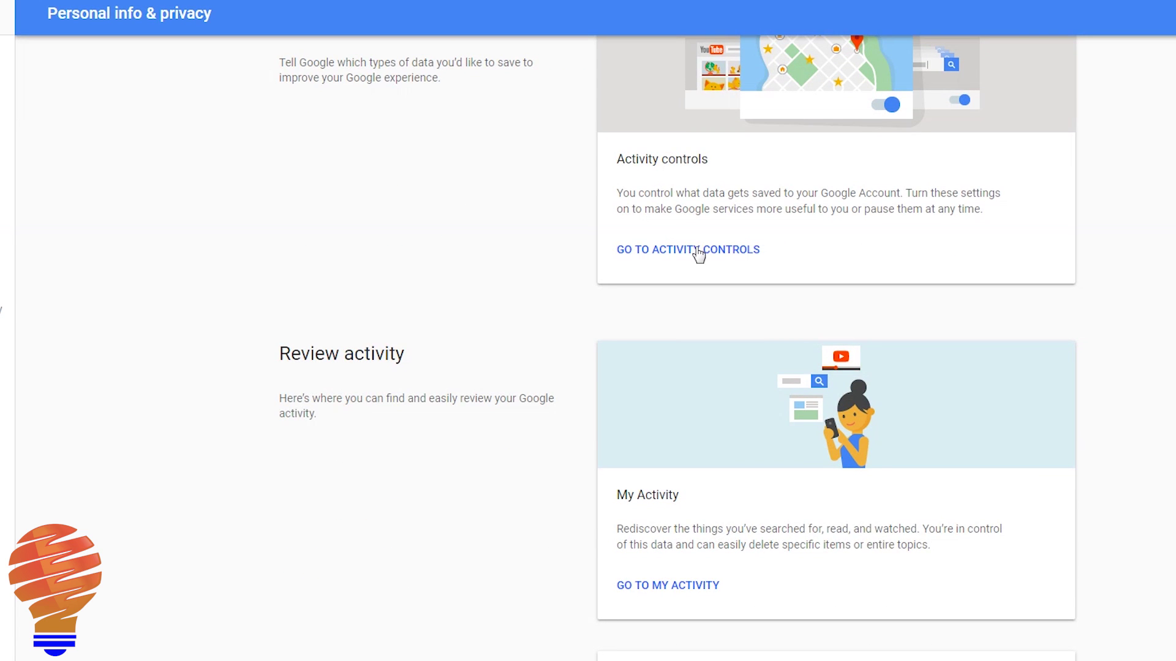
left_click_drag(617, 193, 1002, 194)
left_click(988, 211)
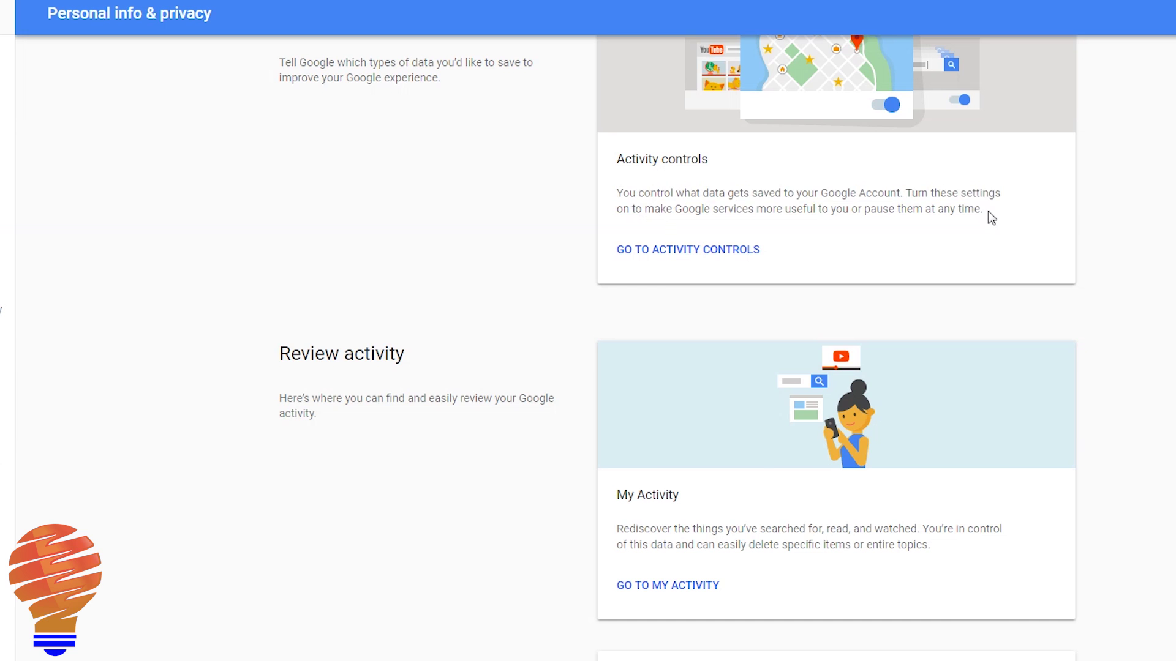
left_click(673, 249)
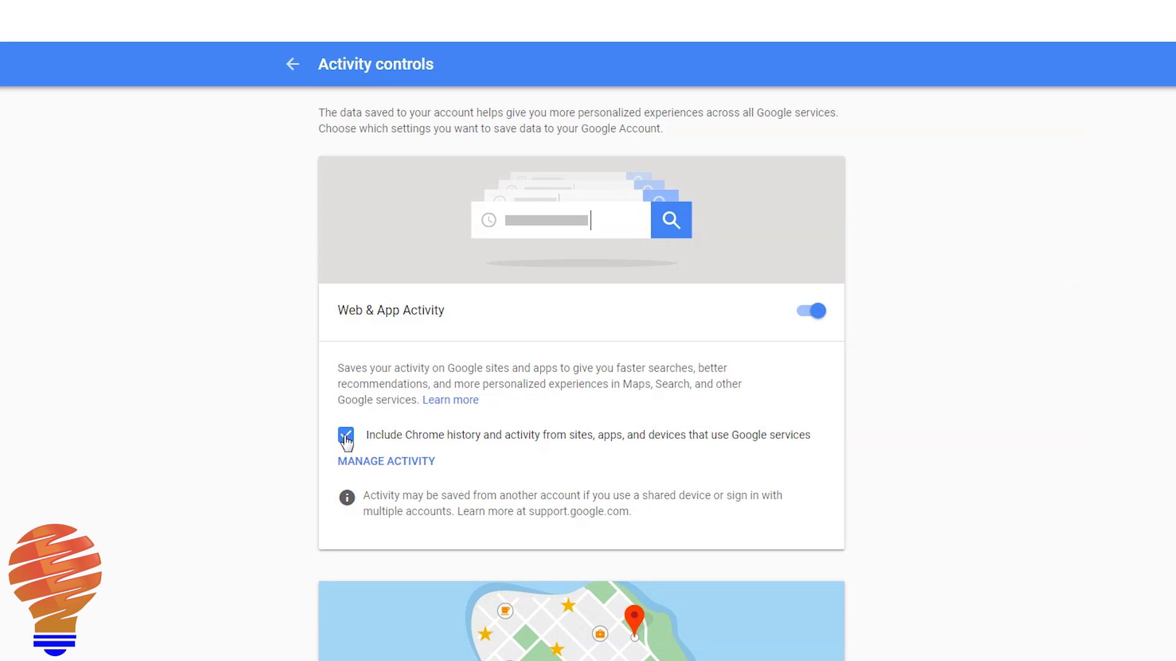
scroll(712, 402, "down", 5)
scroll(746, 384, "down", 2)
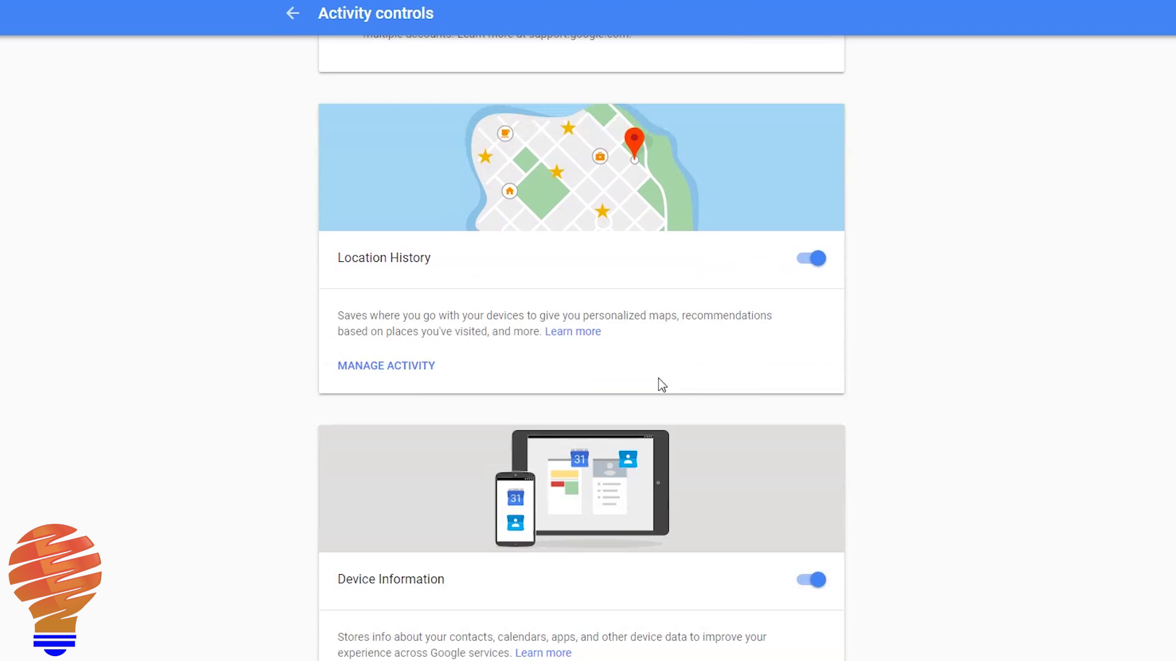
scroll(388, 281, "down", 4)
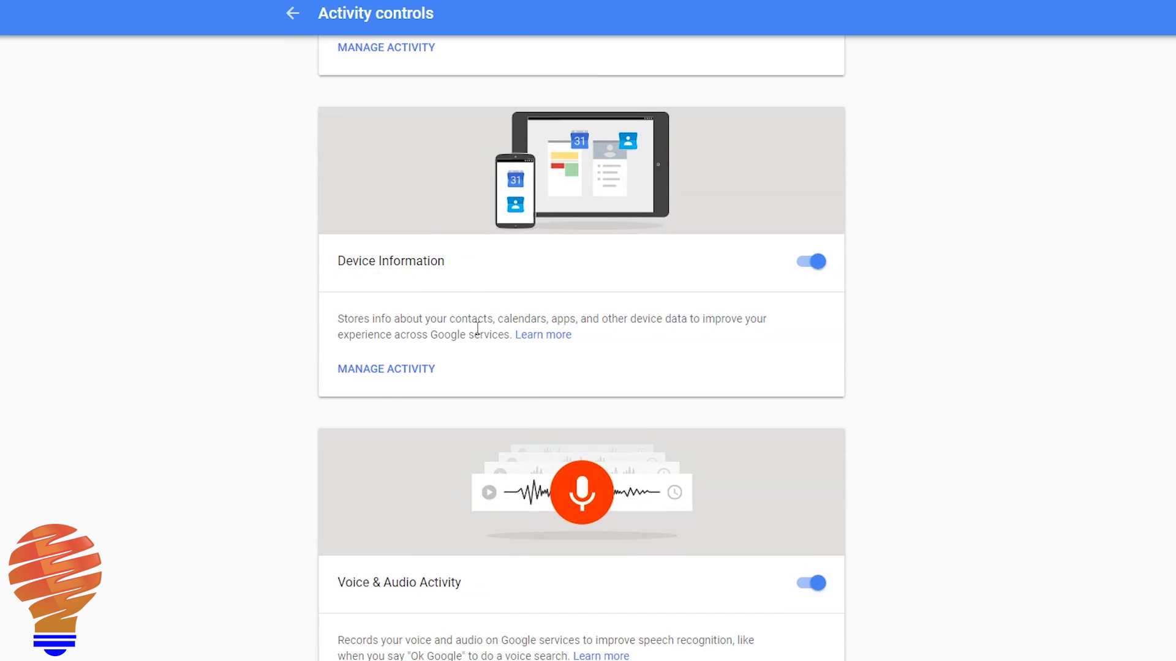
scroll(458, 276, "down", 3)
scroll(517, 345, "down", 2)
mouse_move(339, 321)
left_mouse_down()
mouse_move(692, 323)
mouse_move(694, 336)
left_mouse_up()
left_click(692, 340)
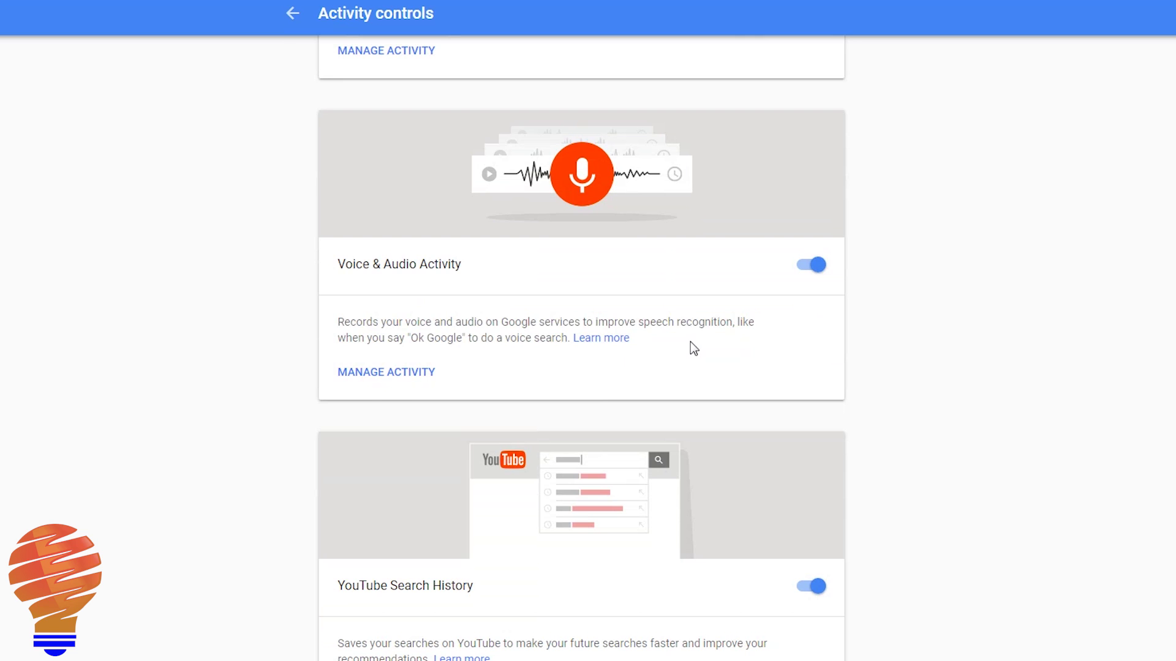
Step: Open the Voice & Audio Activity page from its card's Manage activity link
left_click(384, 378)
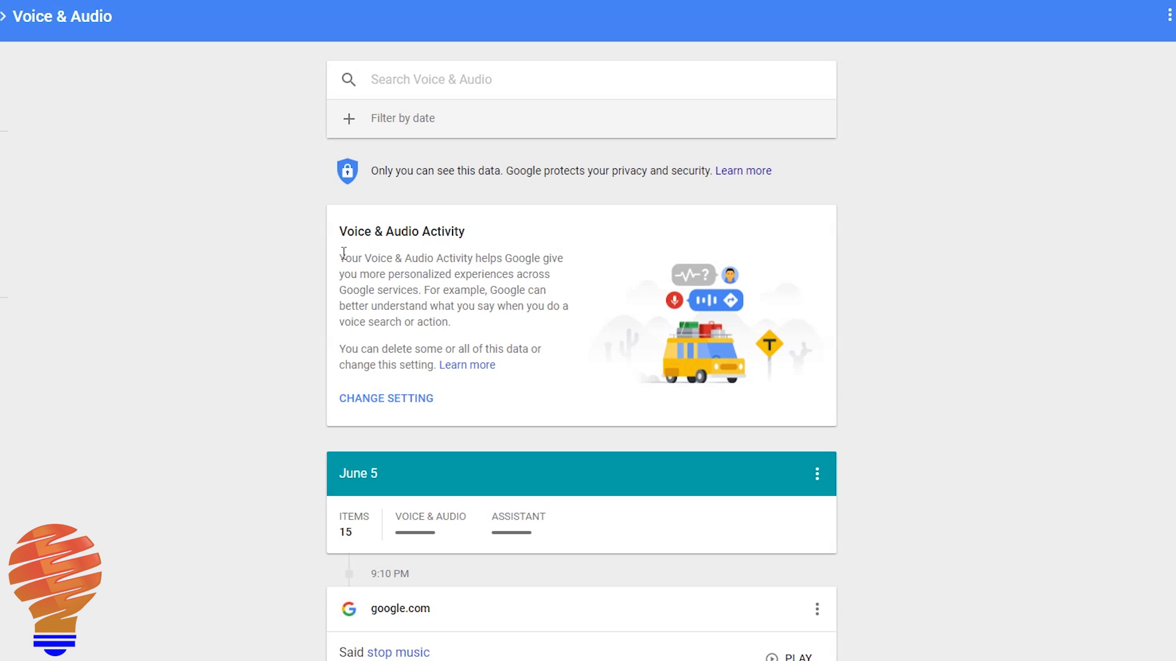
left_click_drag(343, 253, 558, 331)
left_click(558, 330)
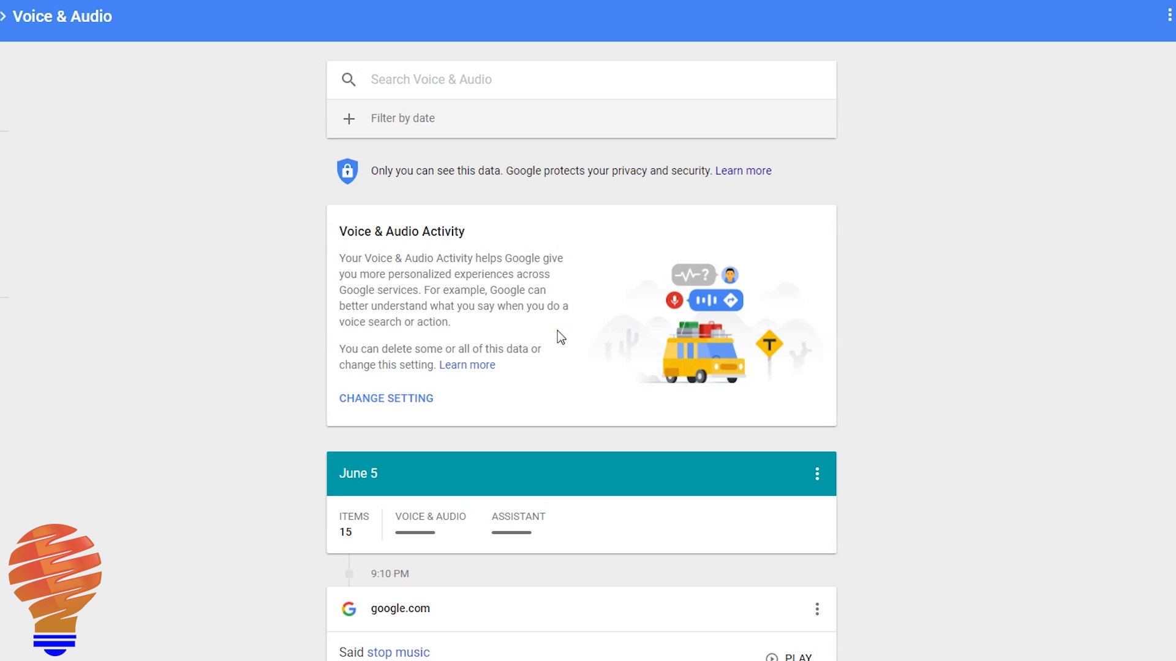
Step: Open Change setting and begin switching off Voice & Audio Activity
left_click(377, 405)
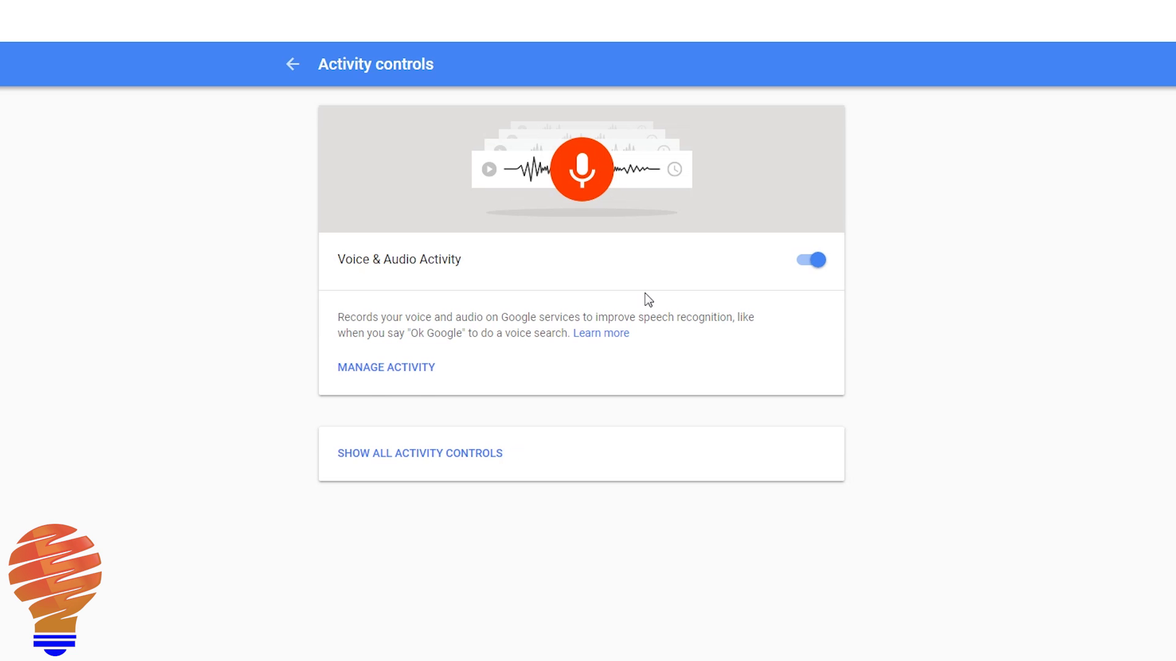
left_click(814, 262)
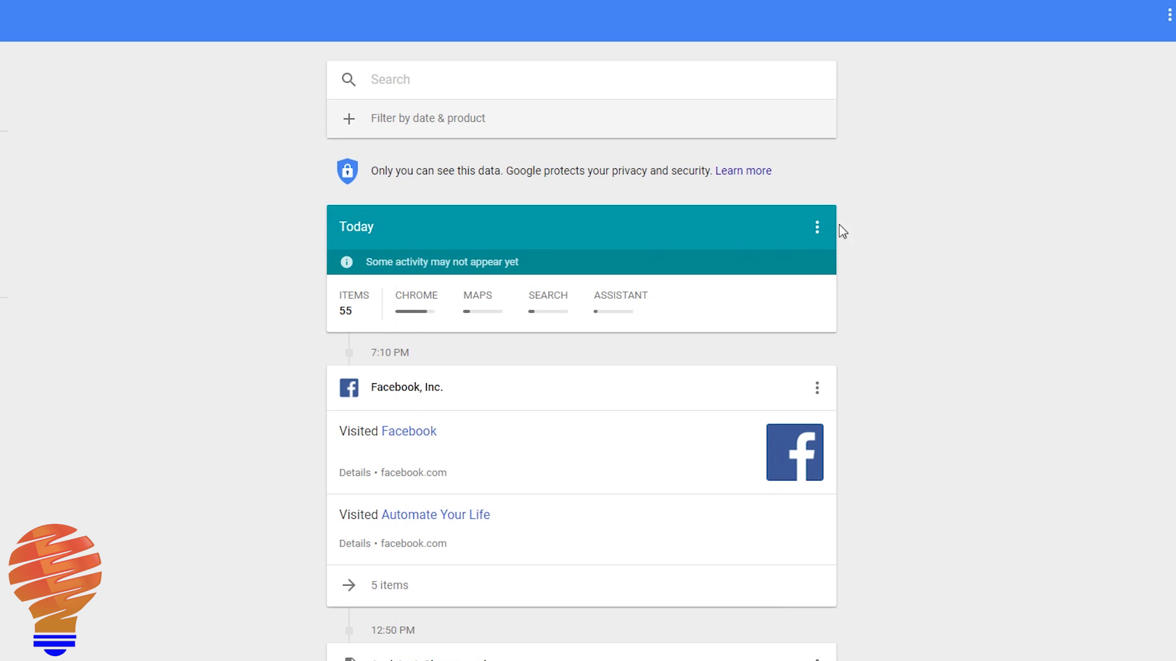
Step: Open and close the Today card and Facebook item option menus without acting
left_click(817, 227)
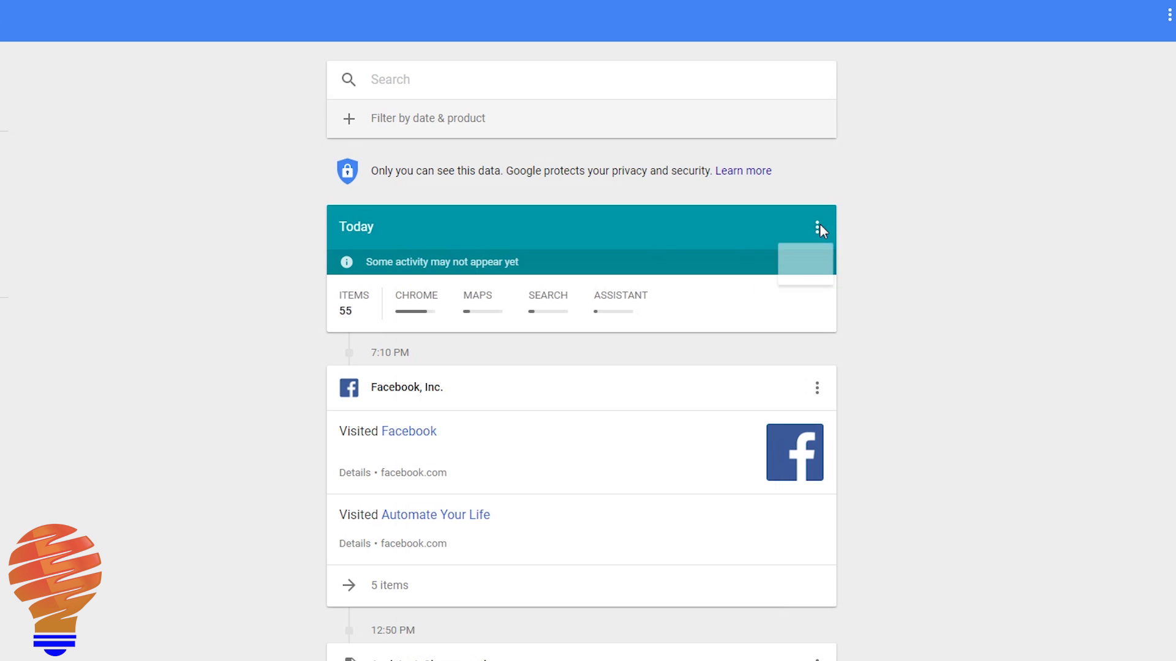
left_click(1040, 241)
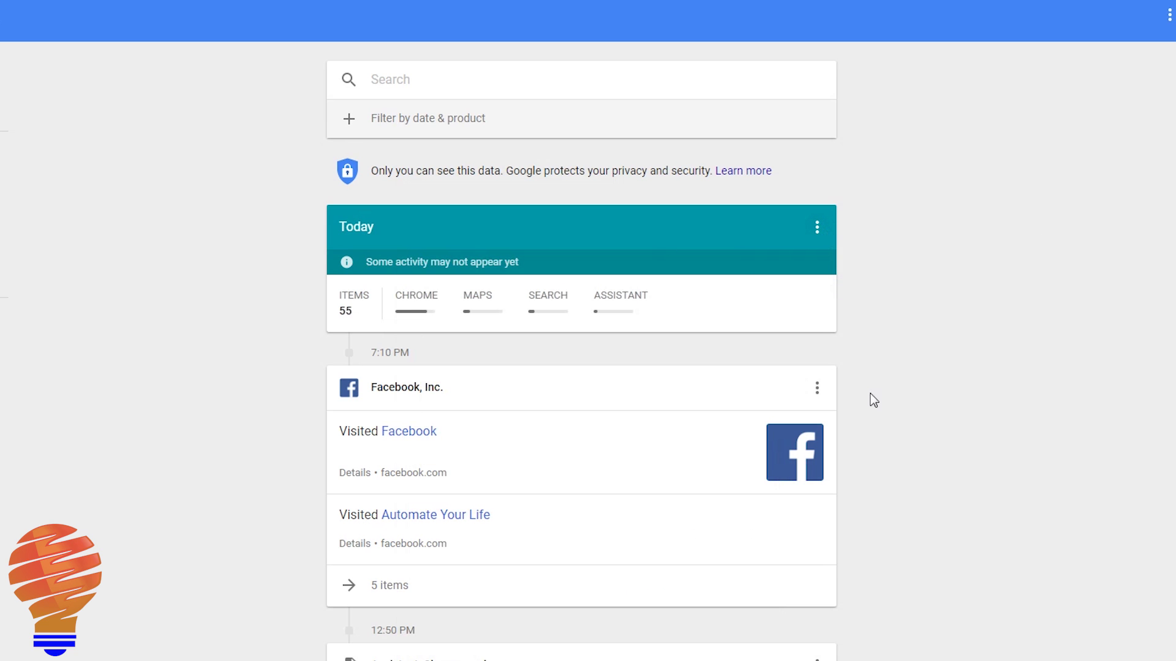
left_click(817, 388)
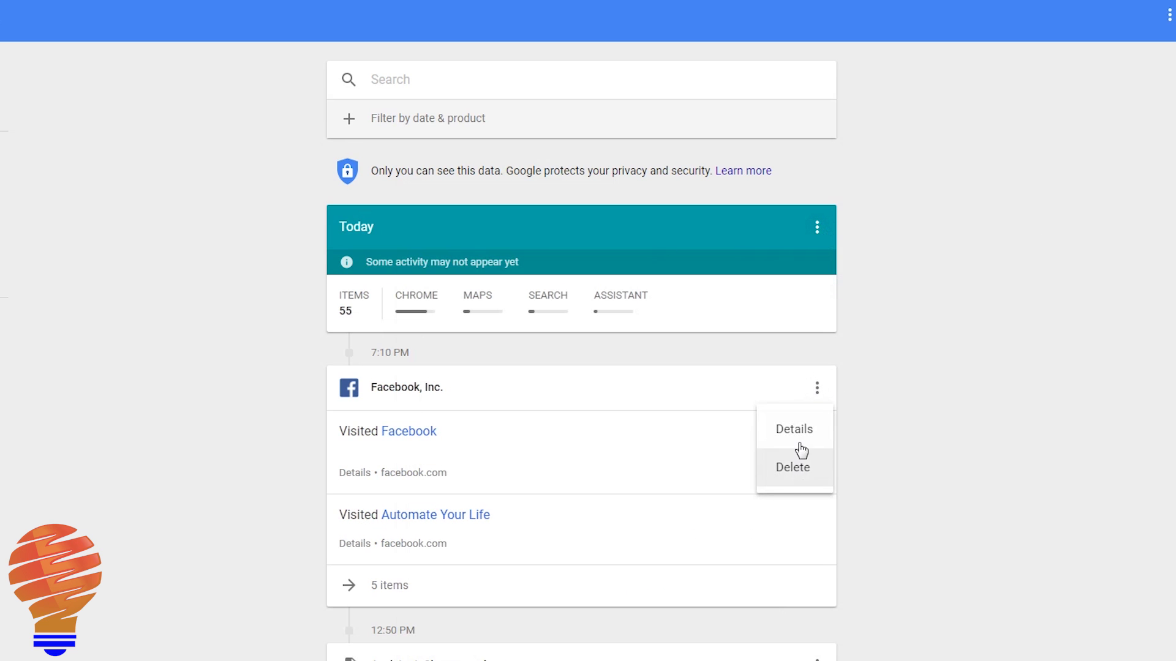
left_click(1065, 429)
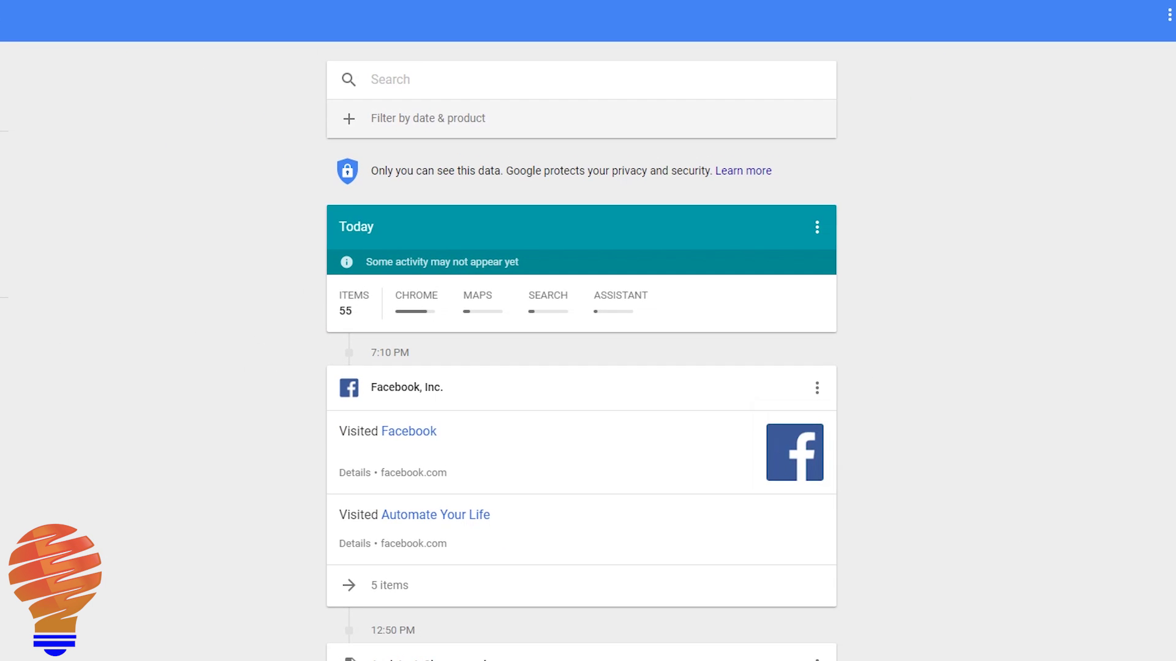
left_click(817, 387)
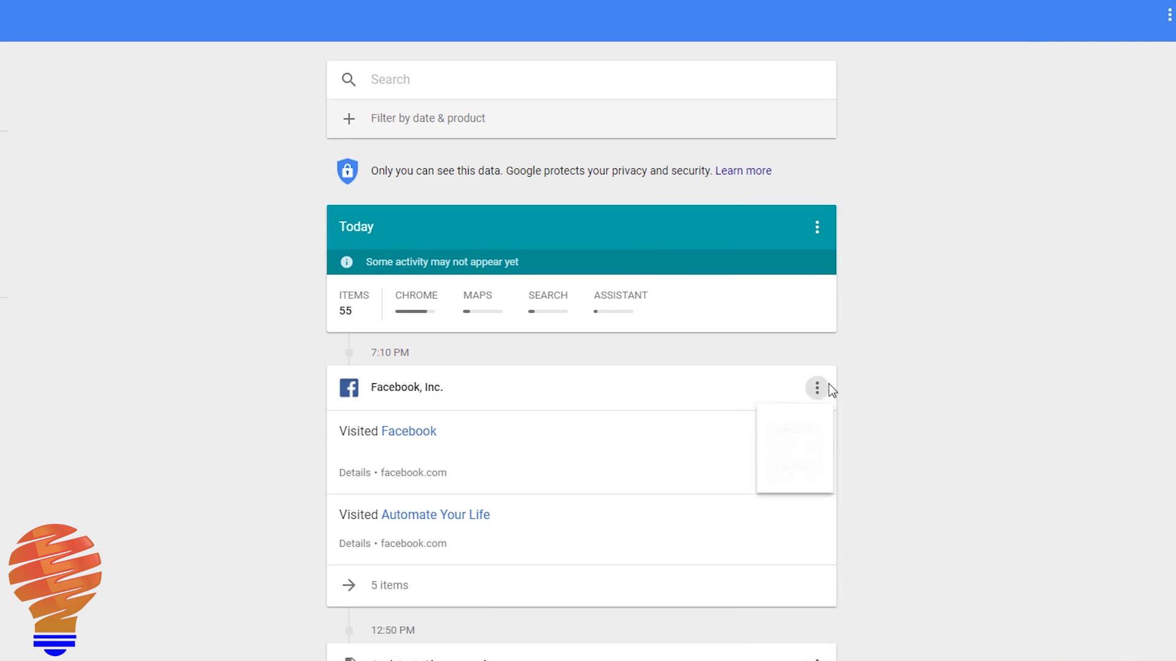
left_click(1110, 315)
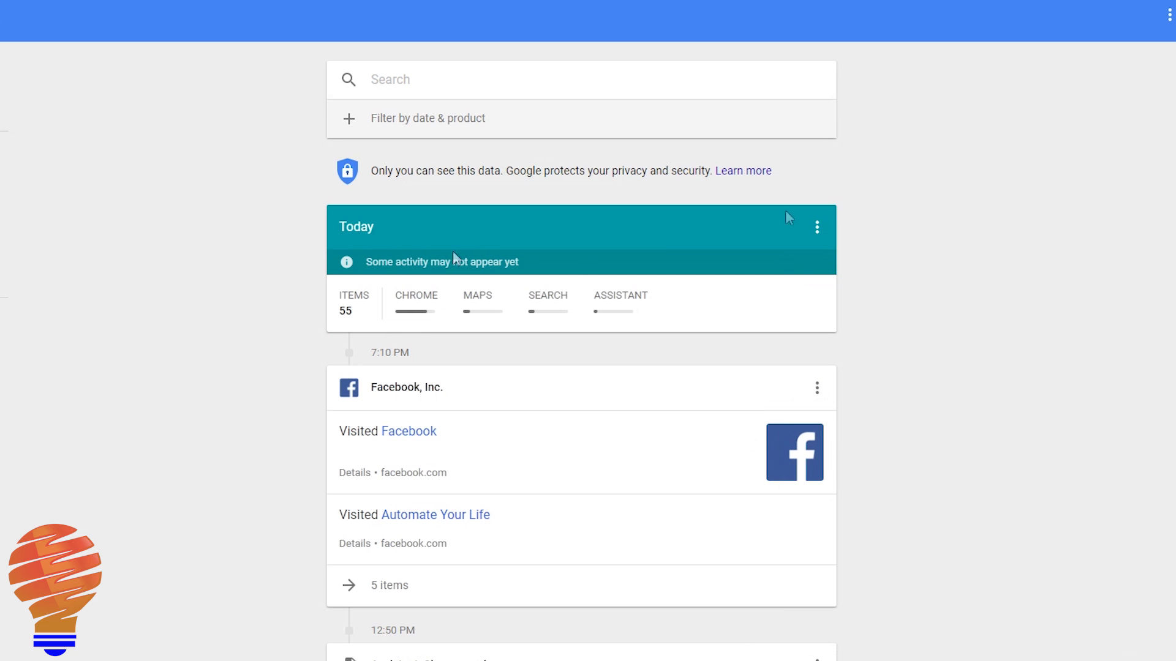
left_click(817, 228)
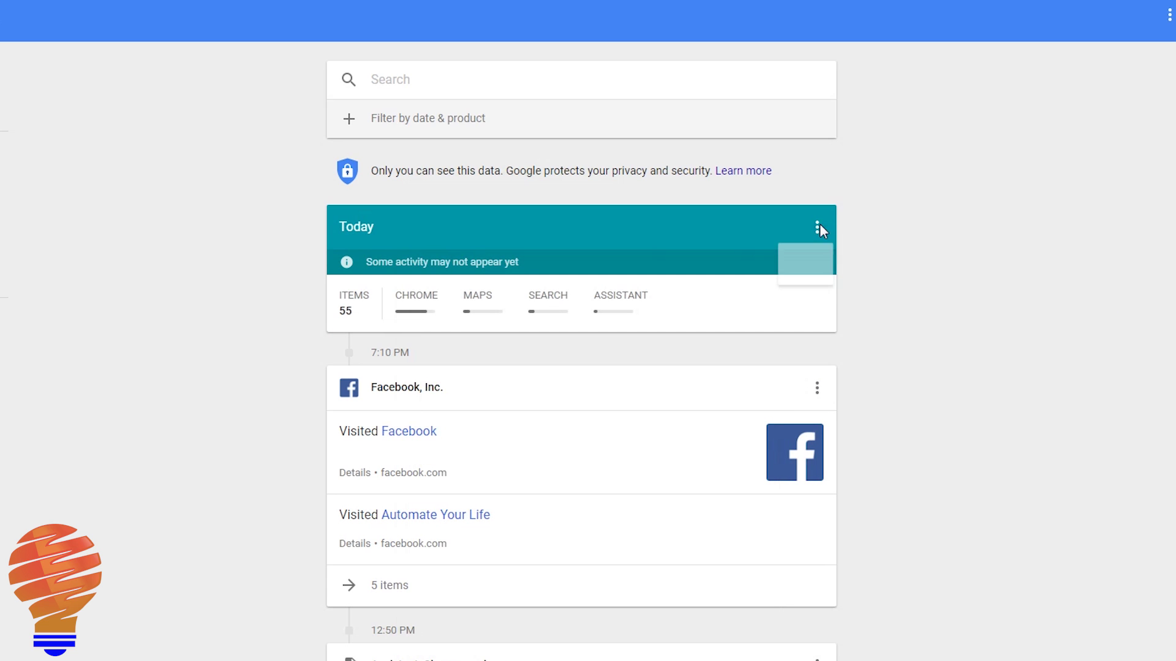
left_click(873, 399)
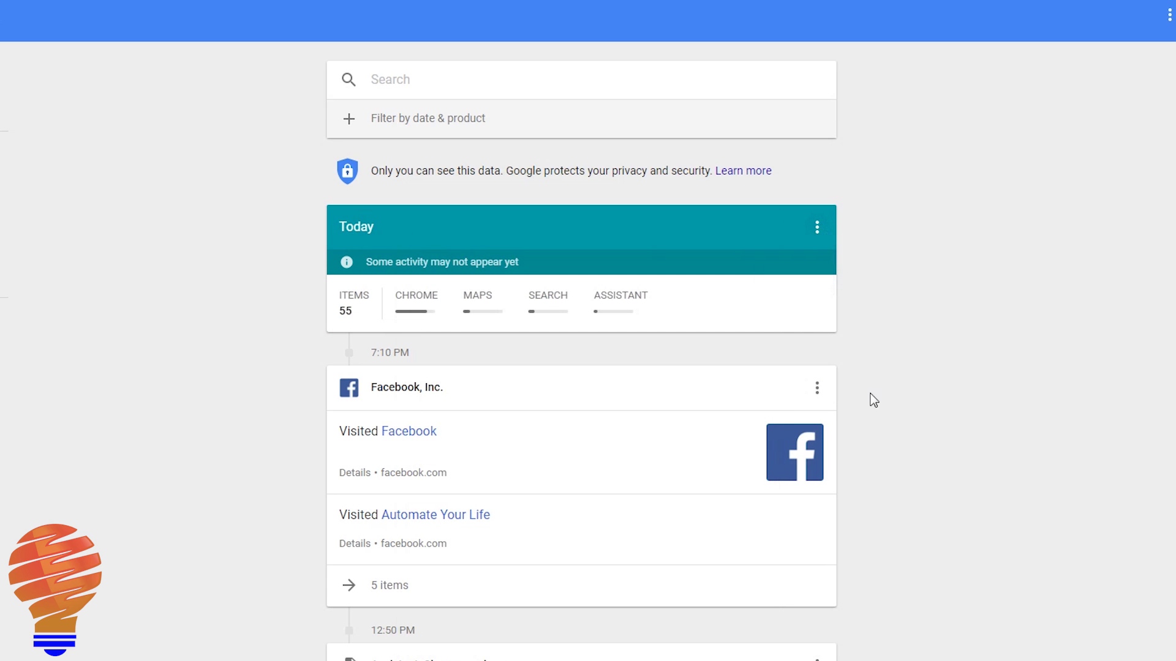
left_click(817, 387)
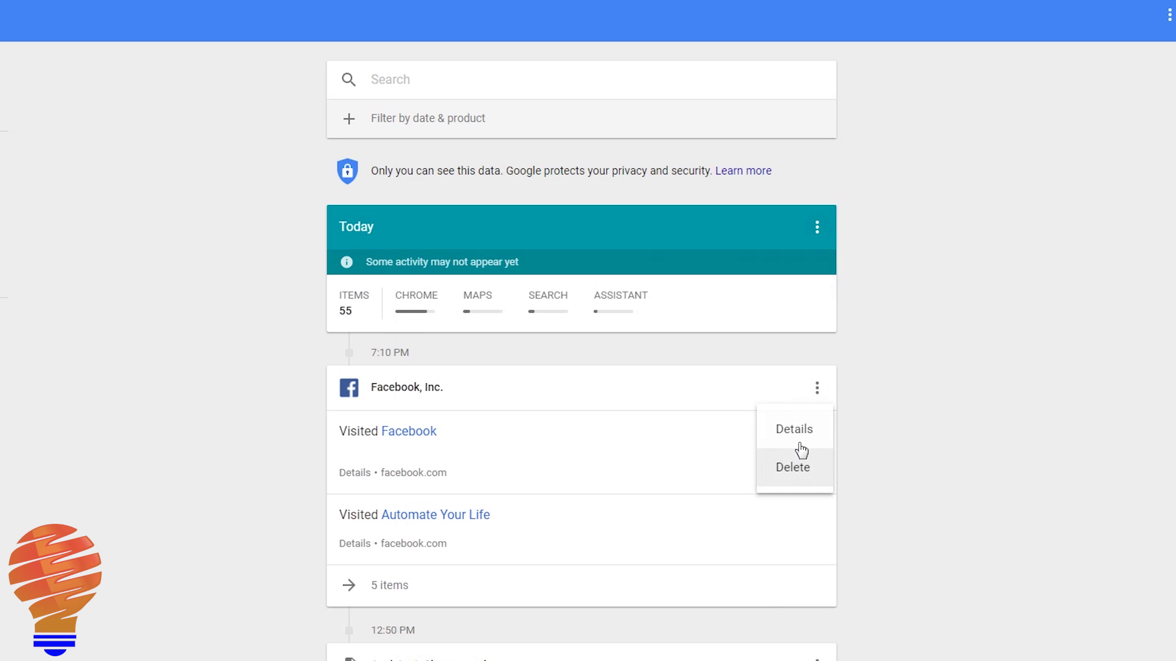
left_click(1065, 429)
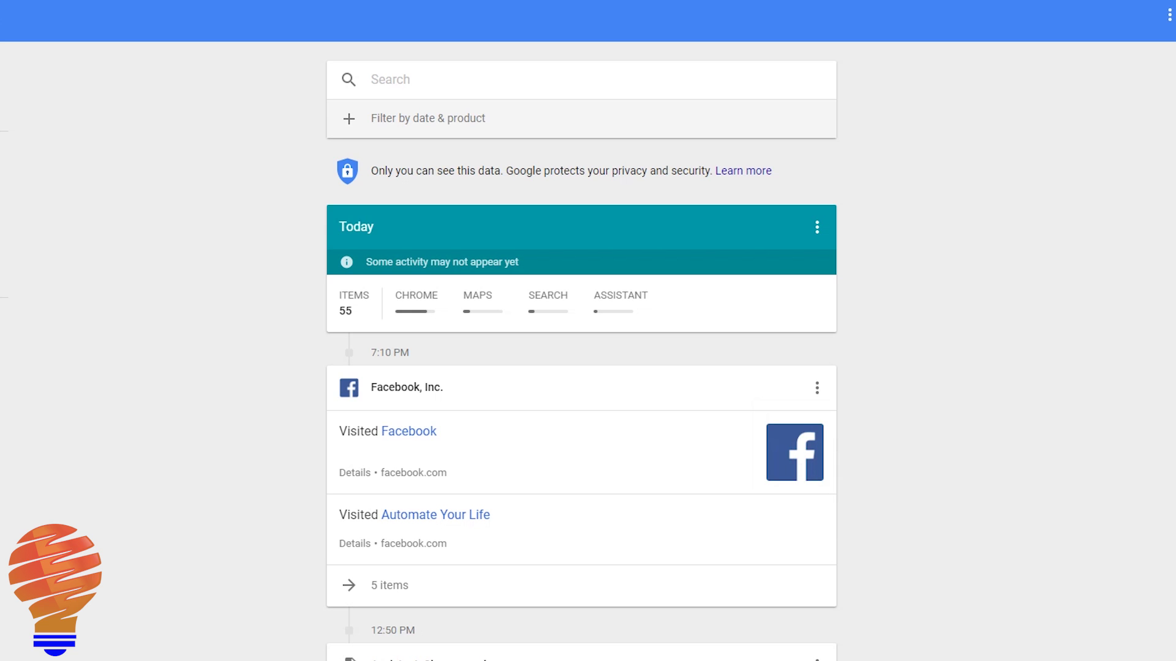
Step: Delete all of today's June 10 activity from the Today card menu
left_click(816, 227)
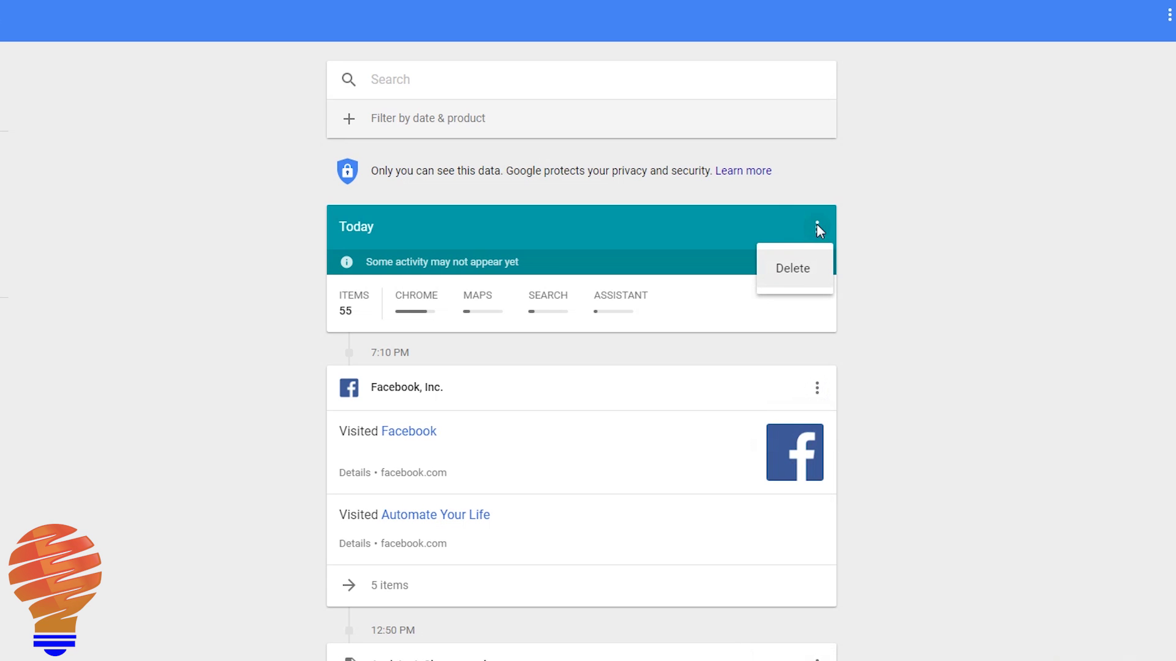
left_click(804, 278)
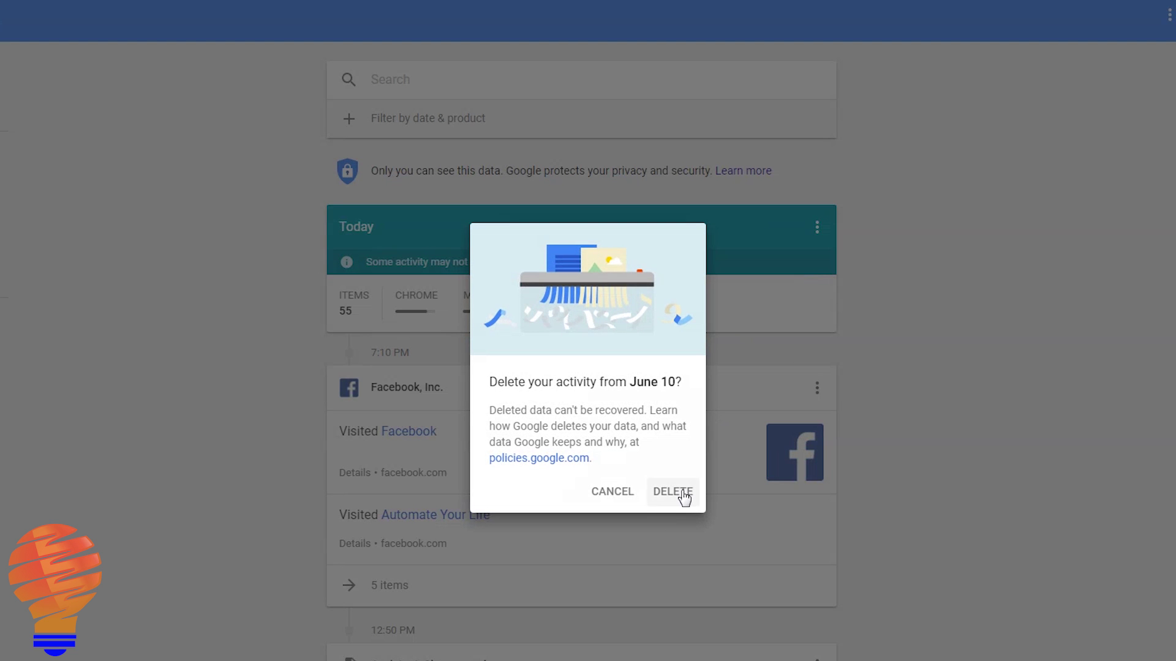
left_click(684, 494)
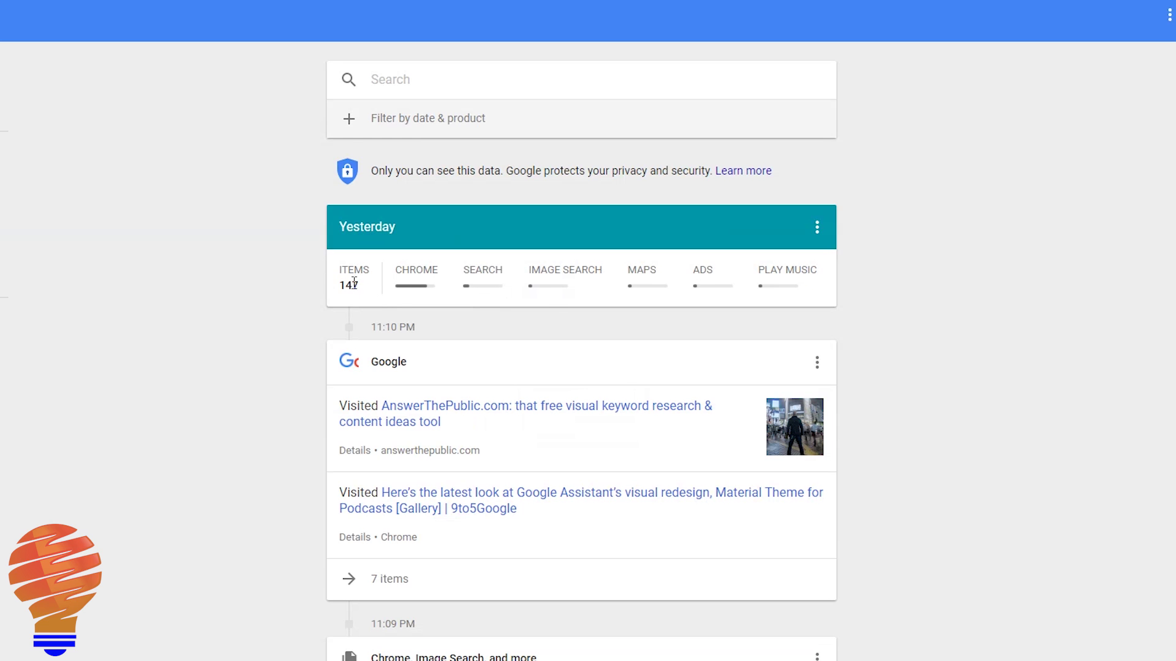
Step: Filter My Activity to the Voice & Audio product only and apply the search
left_click(350, 128)
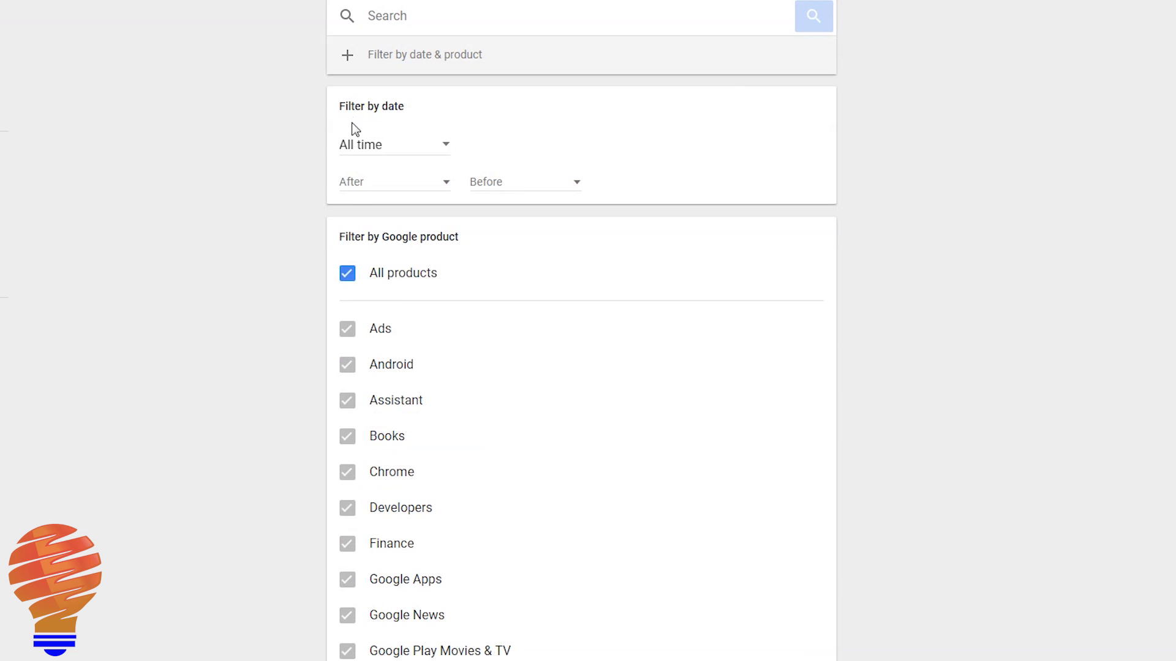
scroll(394, 331, "down", 3)
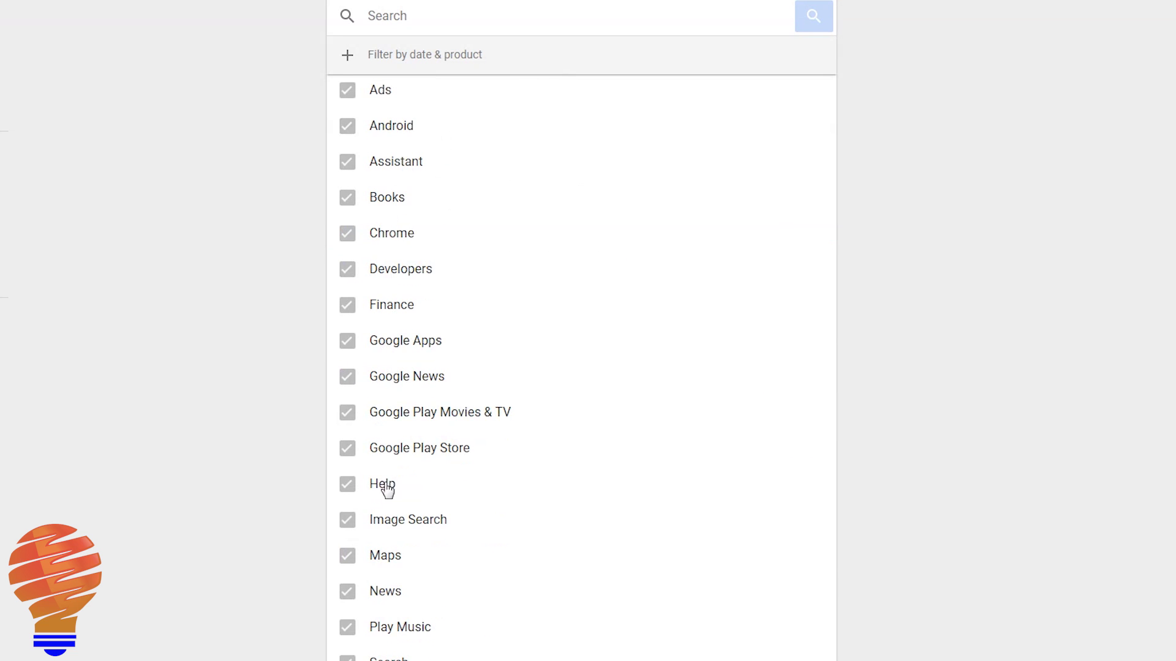
scroll(383, 488, "down", 3)
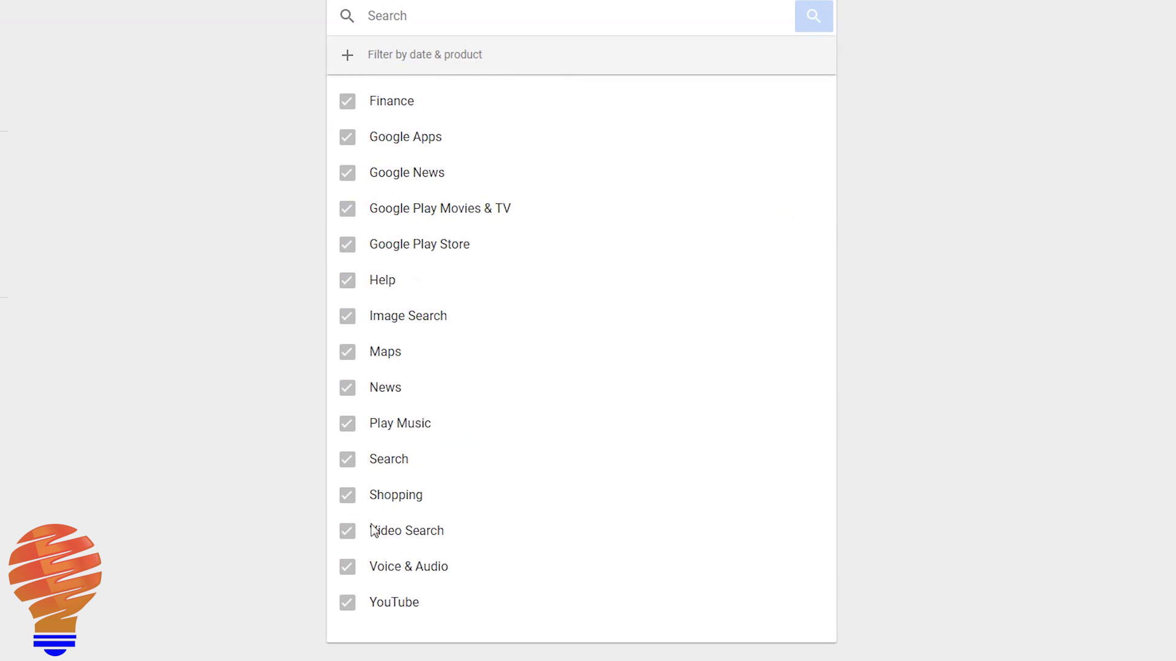
left_click(348, 567)
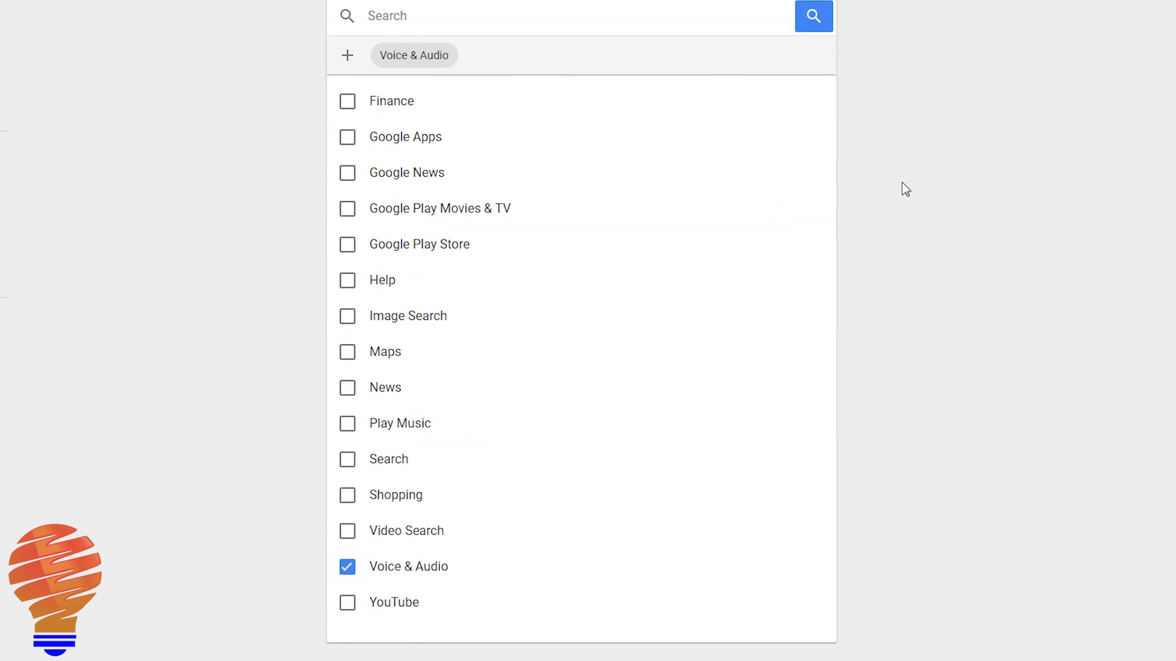
scroll(901, 184, "up", 4)
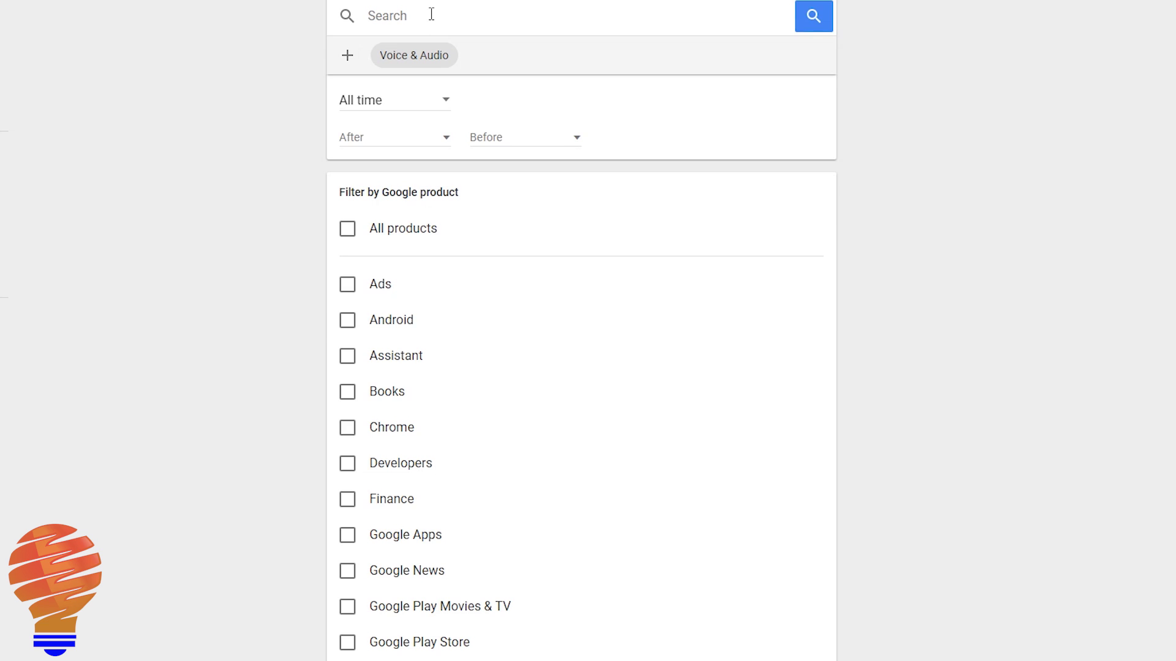
key("Return")
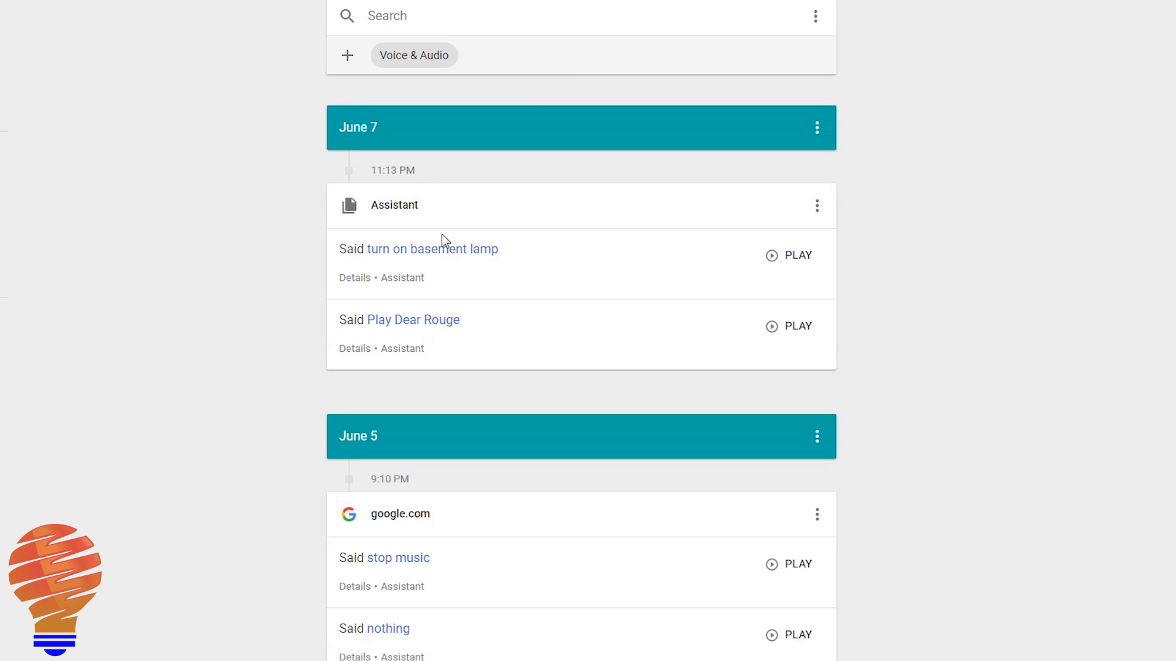
Step: Delete the June 7 Voice & Audio recordings from that card's menu and confirm
left_click(817, 128)
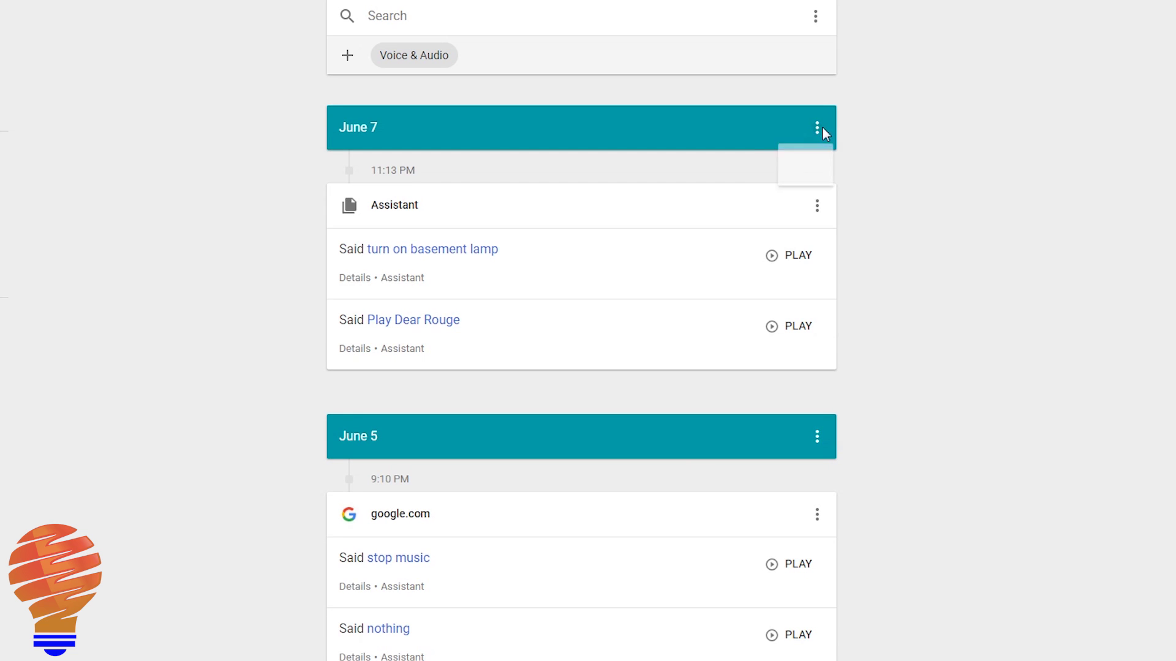
left_click(804, 175)
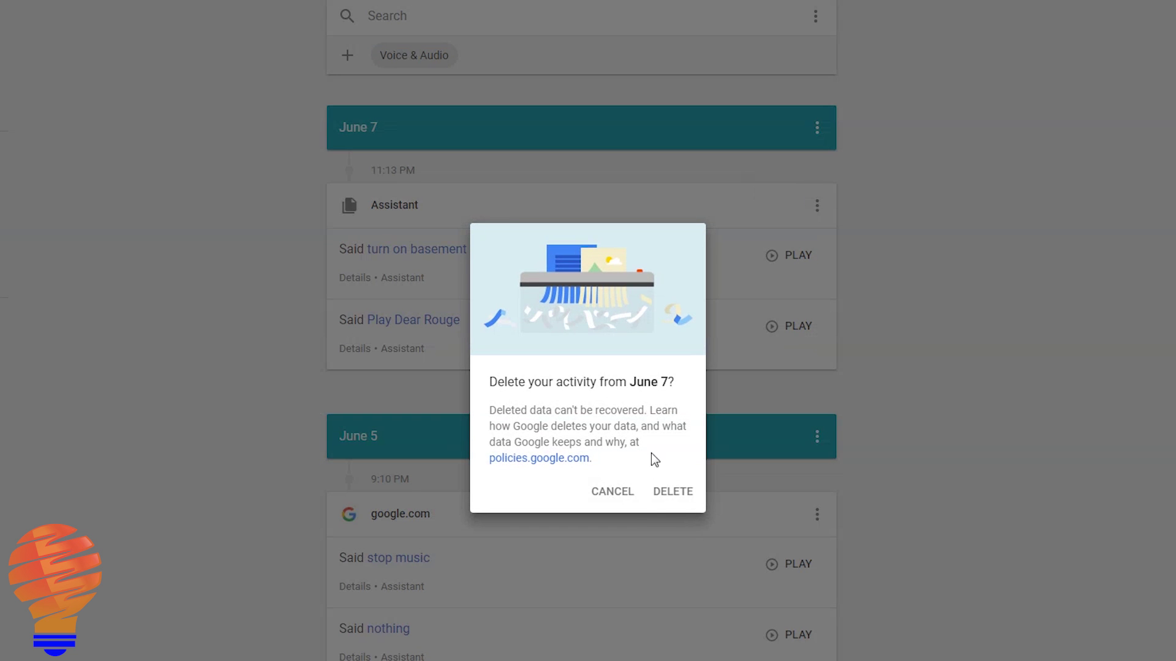
left_click(675, 490)
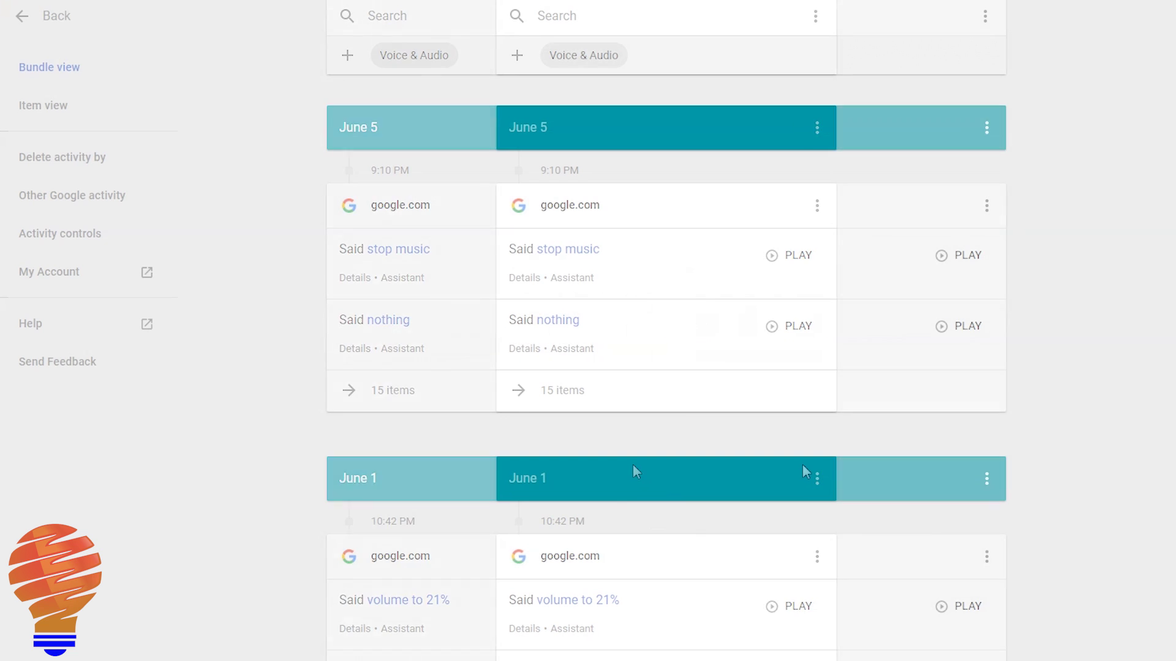
Step: Delete activity by All time for Voice & Audio, then dismiss the confirmation prompt
left_click(63, 161)
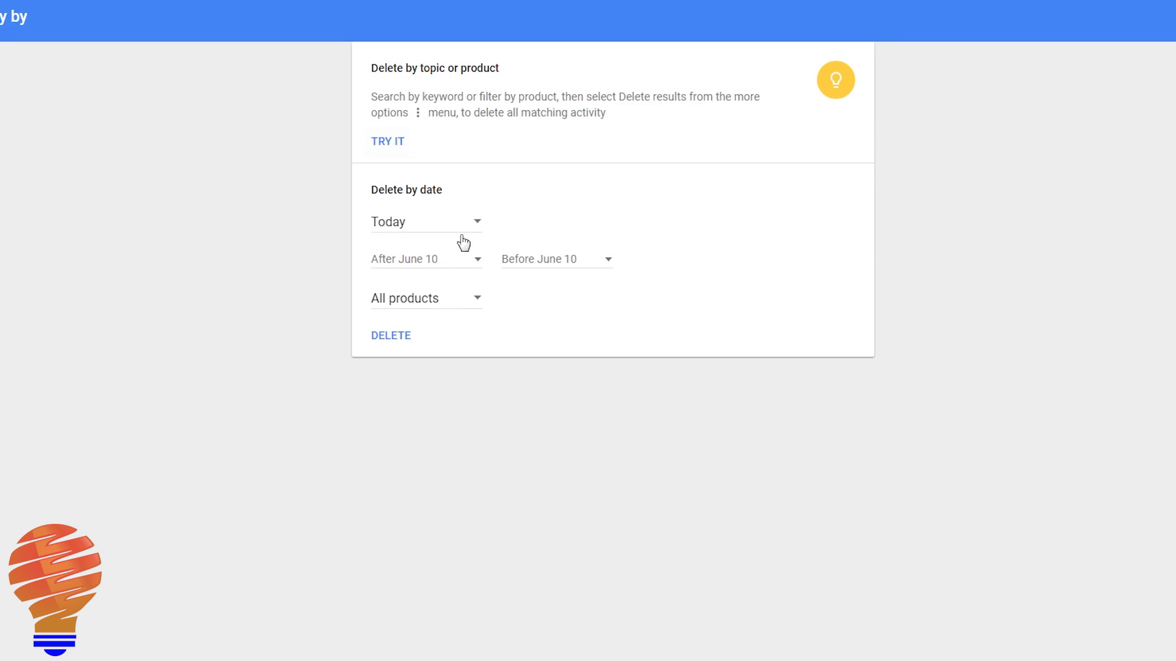
left_click(458, 227)
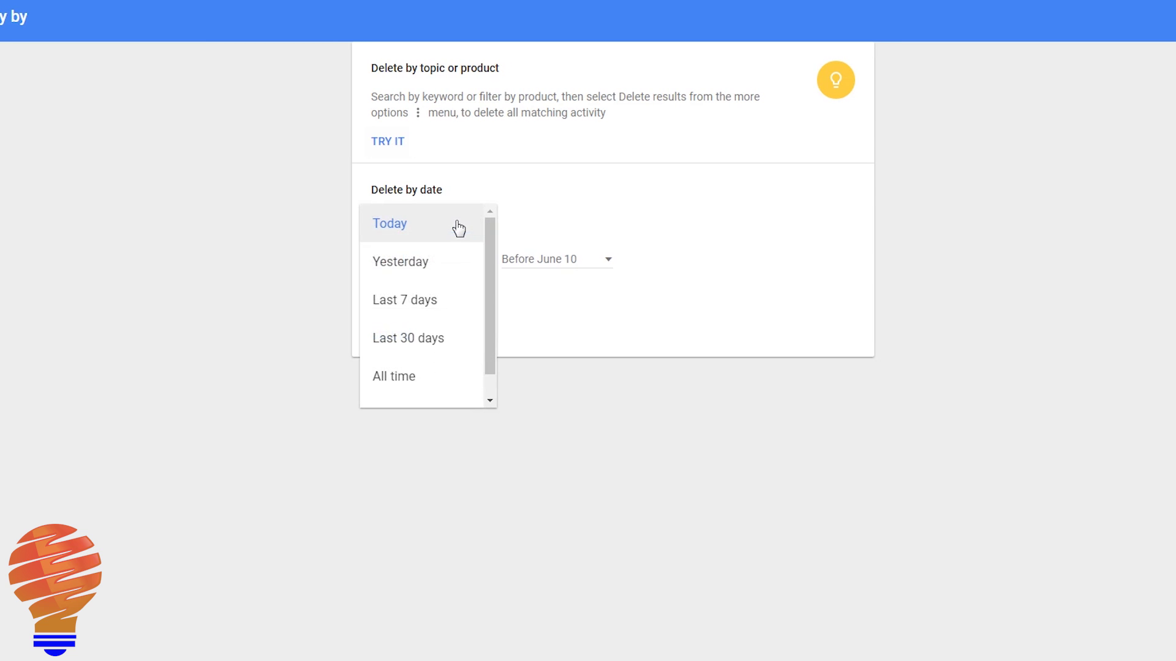
left_click(401, 378)
left_click(417, 295)
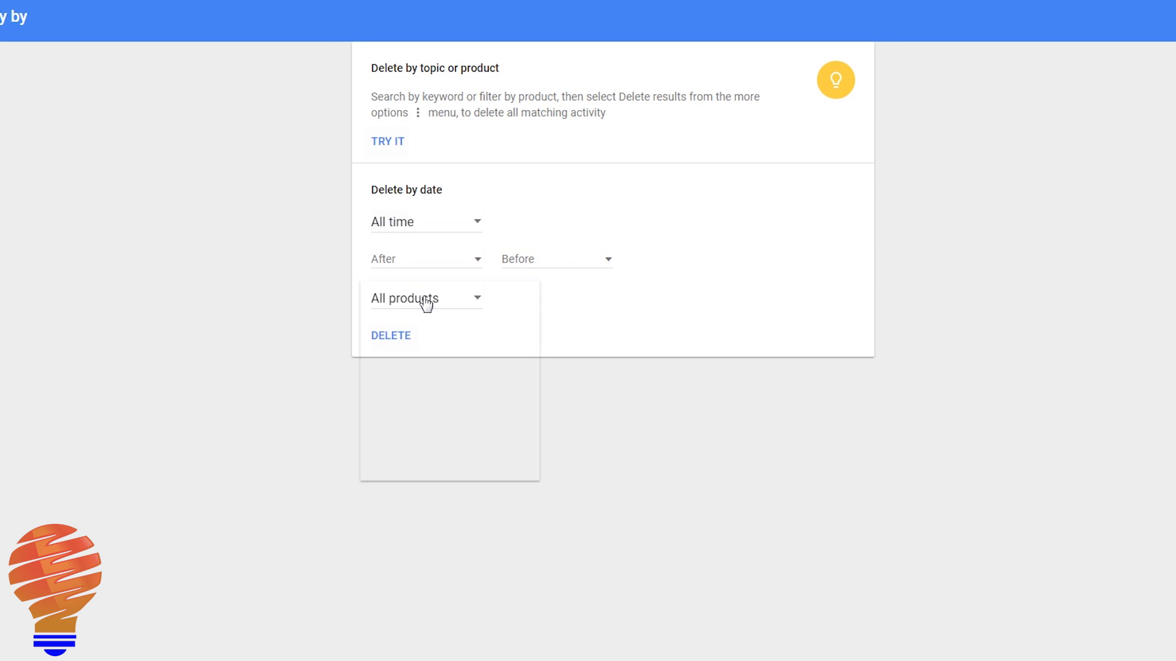
scroll(432, 322, "down", 2)
scroll(438, 349, "down", 5)
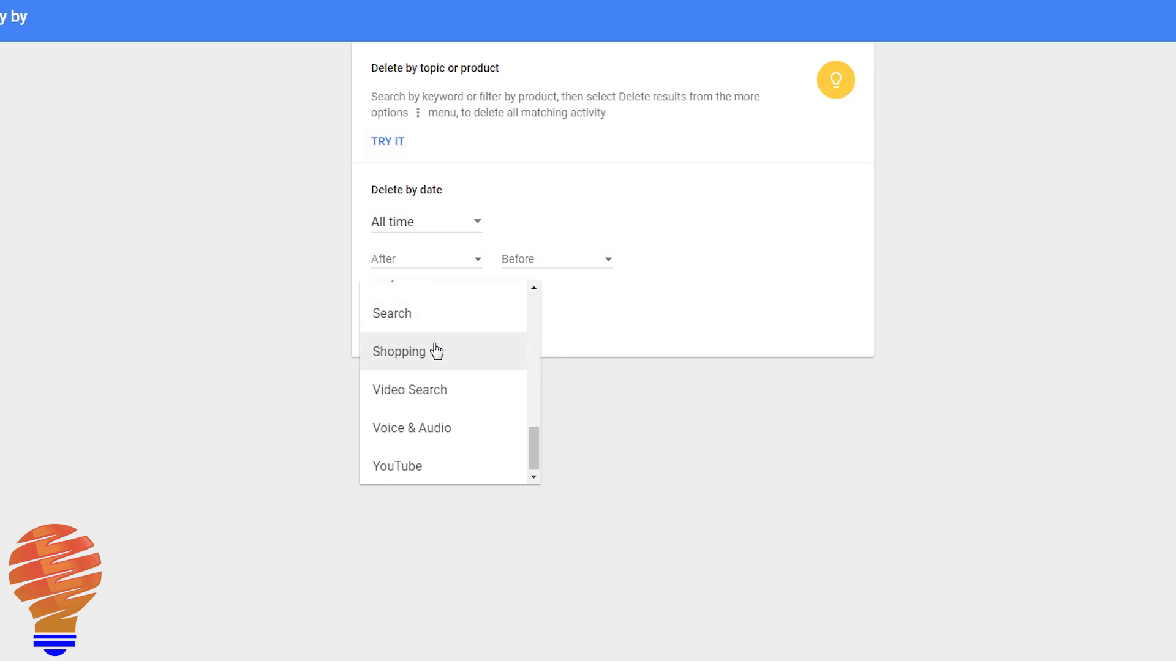
left_click(410, 428)
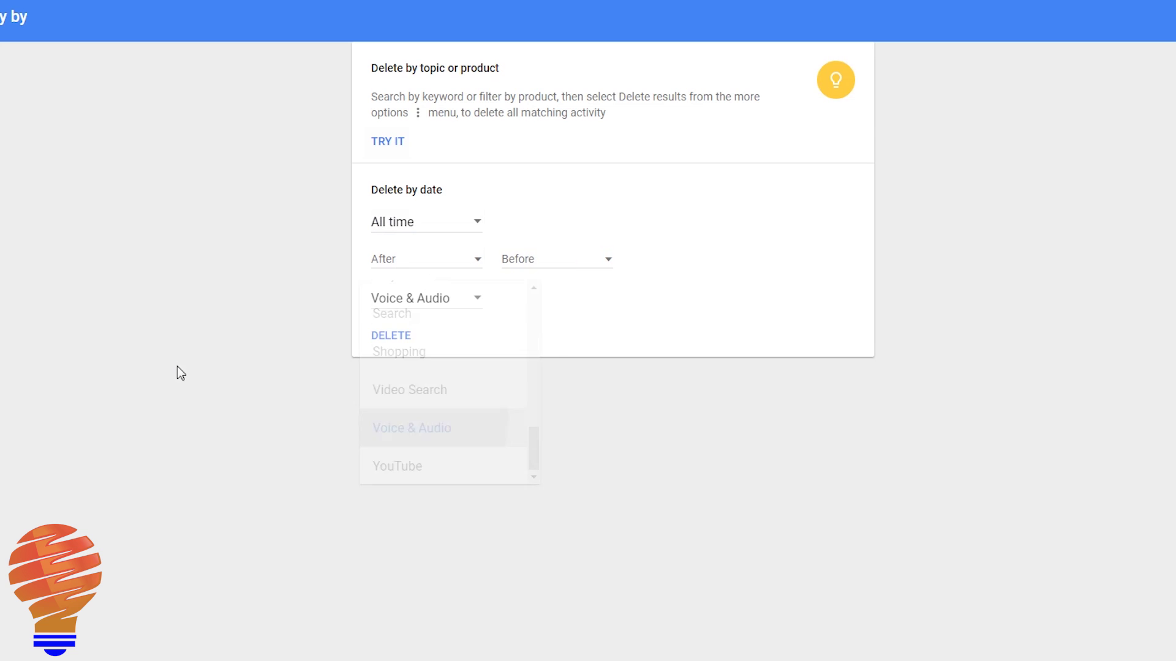
left_click(391, 339)
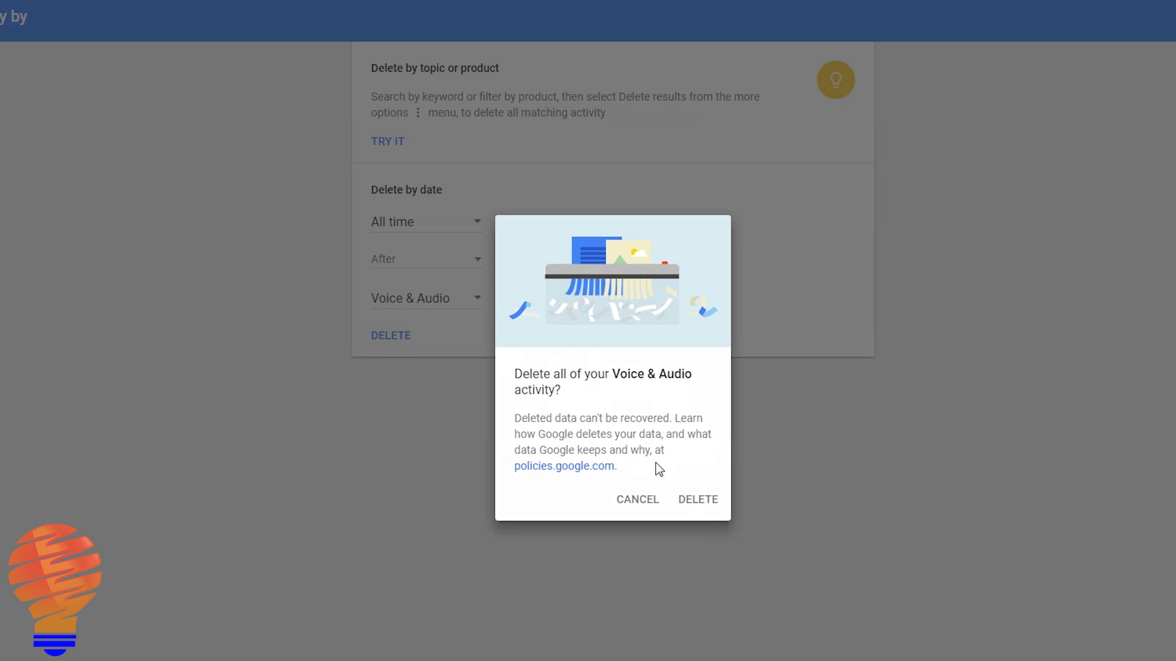
left_click(636, 501)
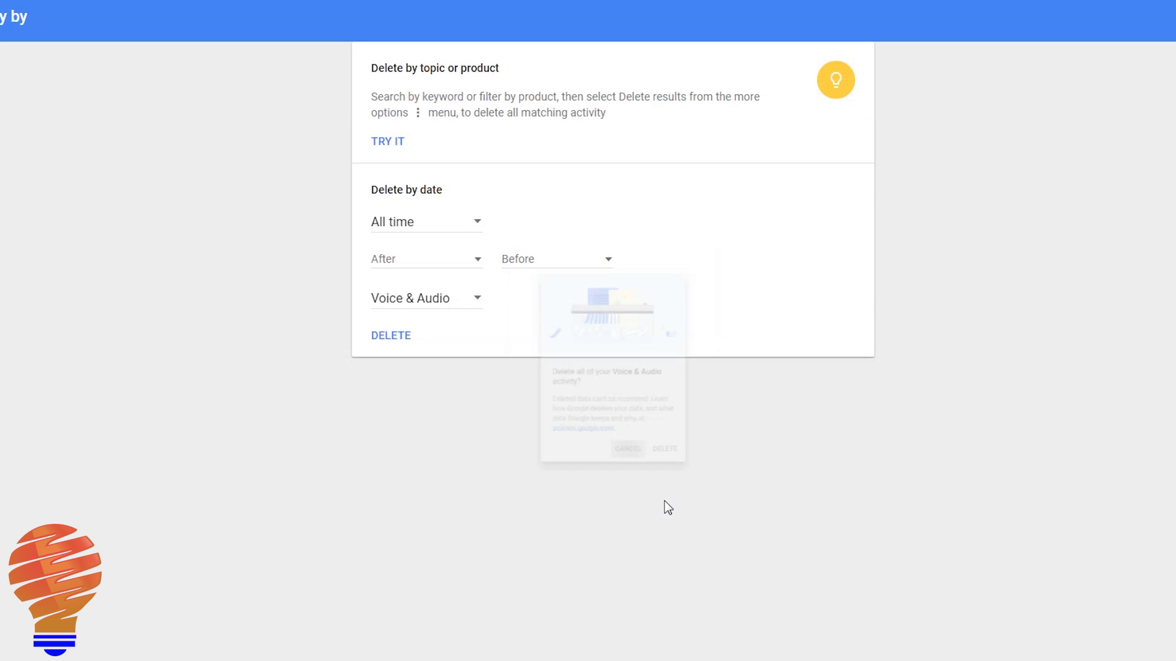